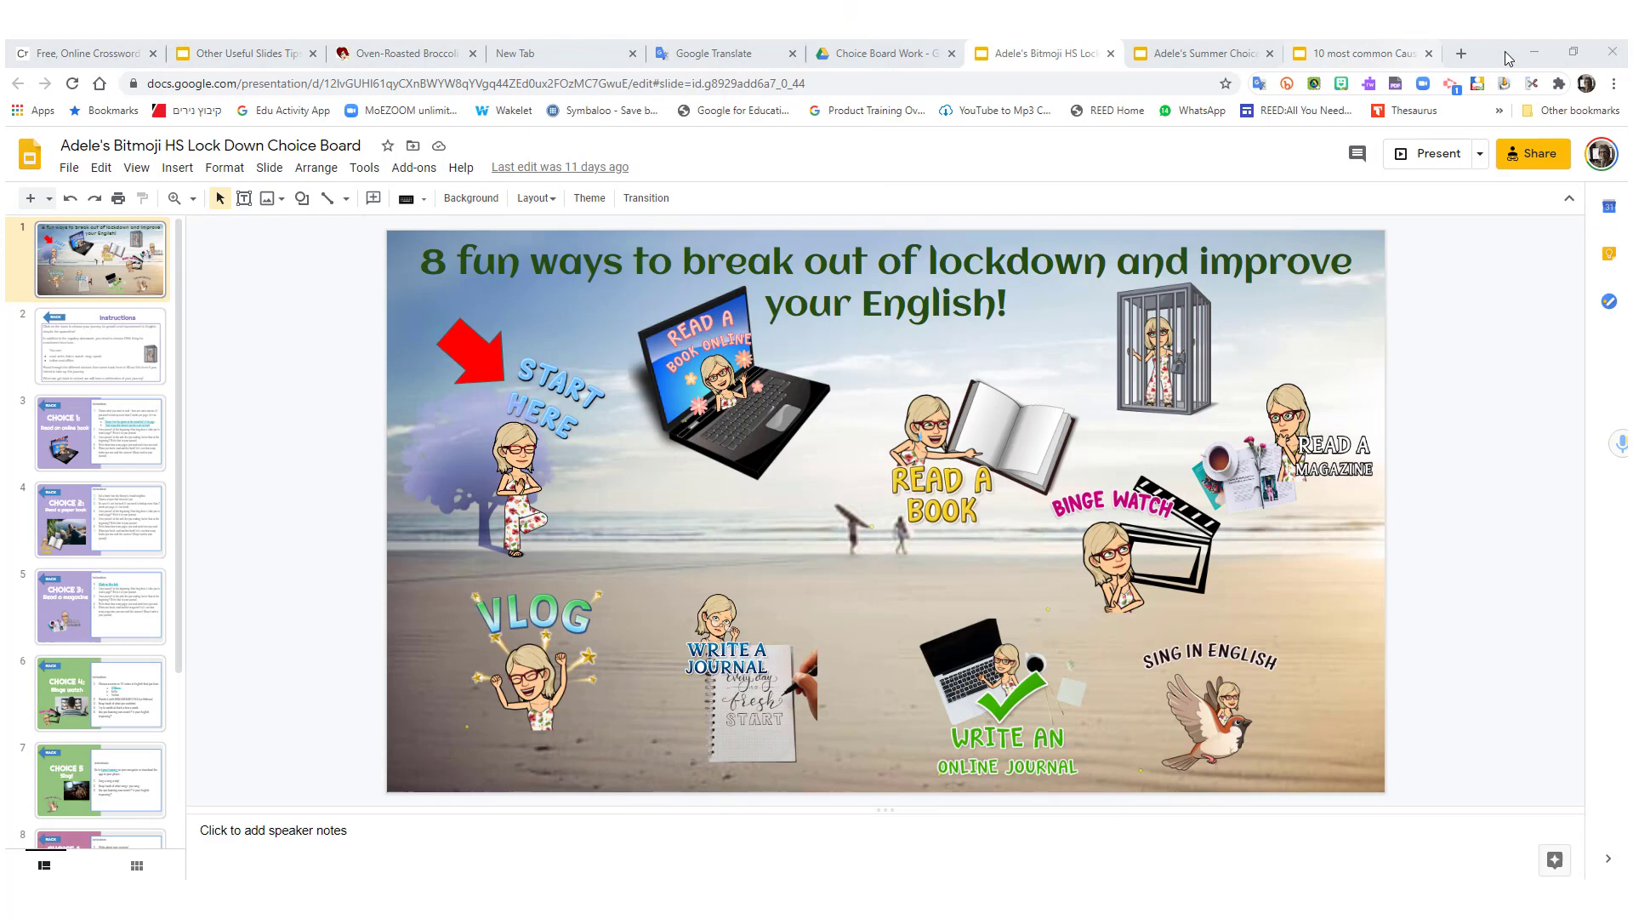
- Install the Sir Links-a-Lot extension from the Chrome Web Store
{"action": "left_click", "coordinate": [1462, 53]}
{"action": "left_click", "coordinate": [31, 113]}
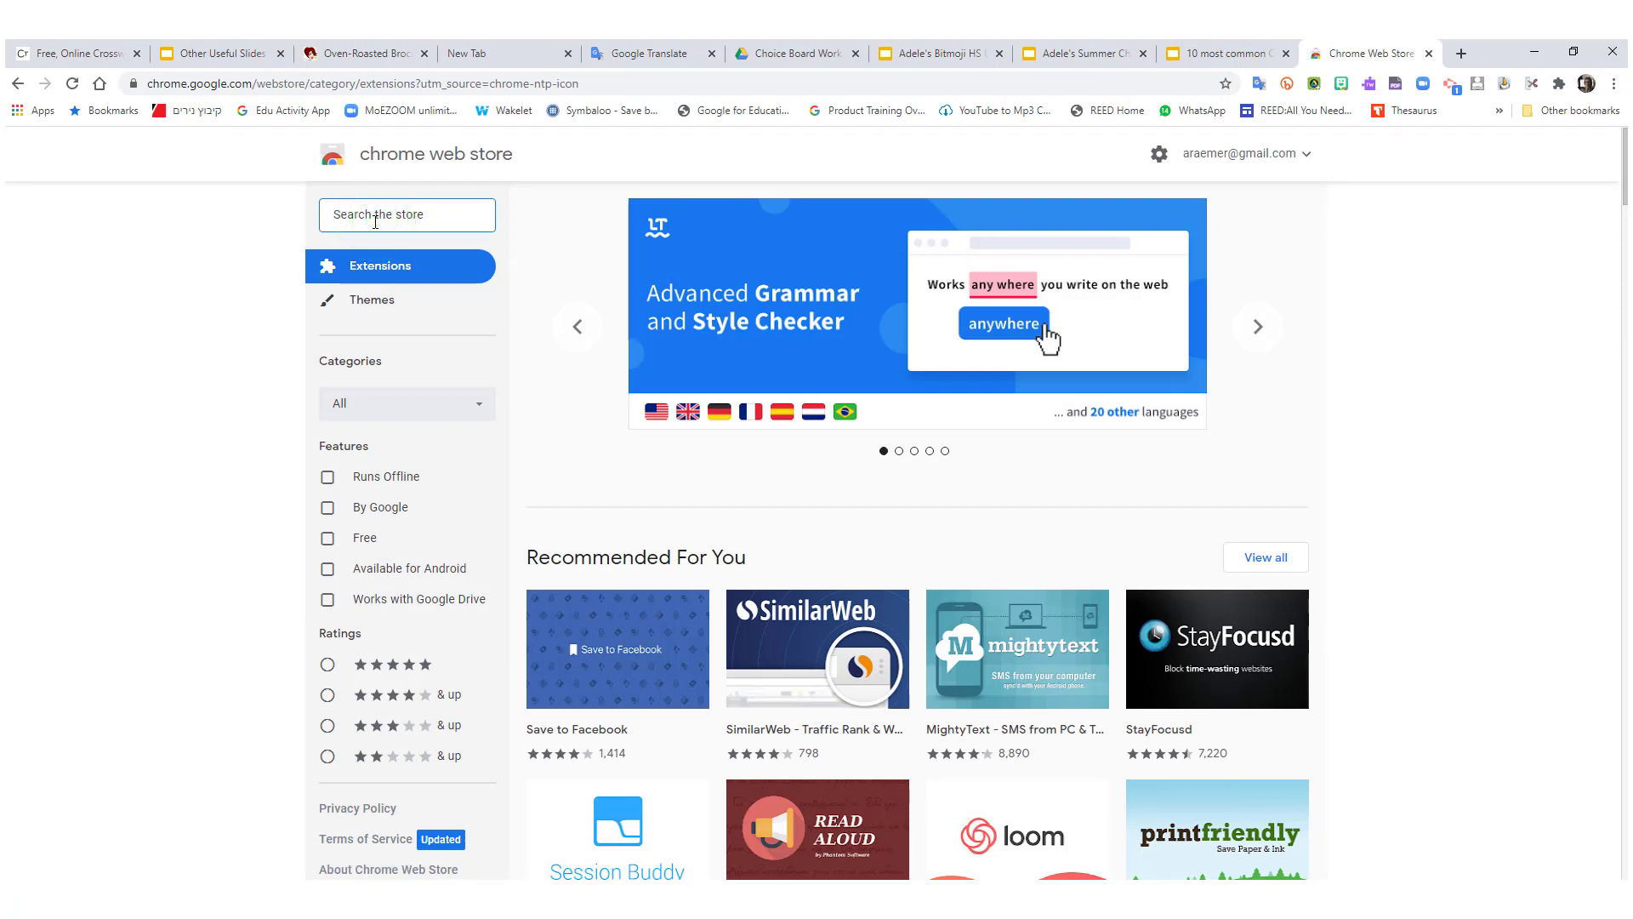
{"action": "type", "text": "sir links a lot"}
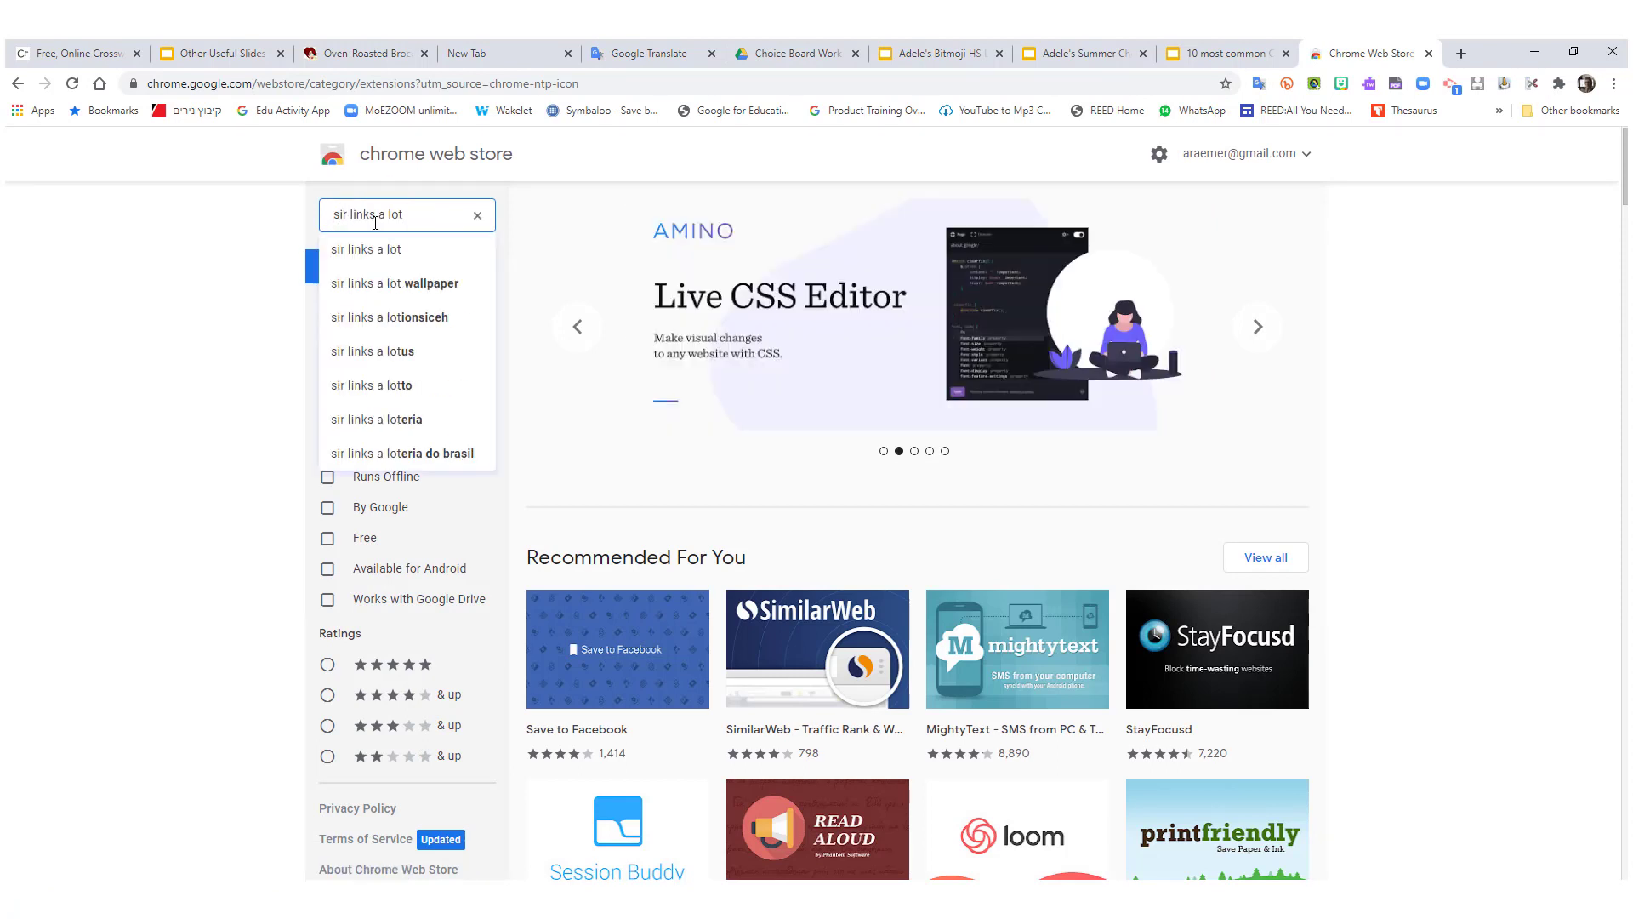
{"action": "left_click", "coordinate": [365, 250]}
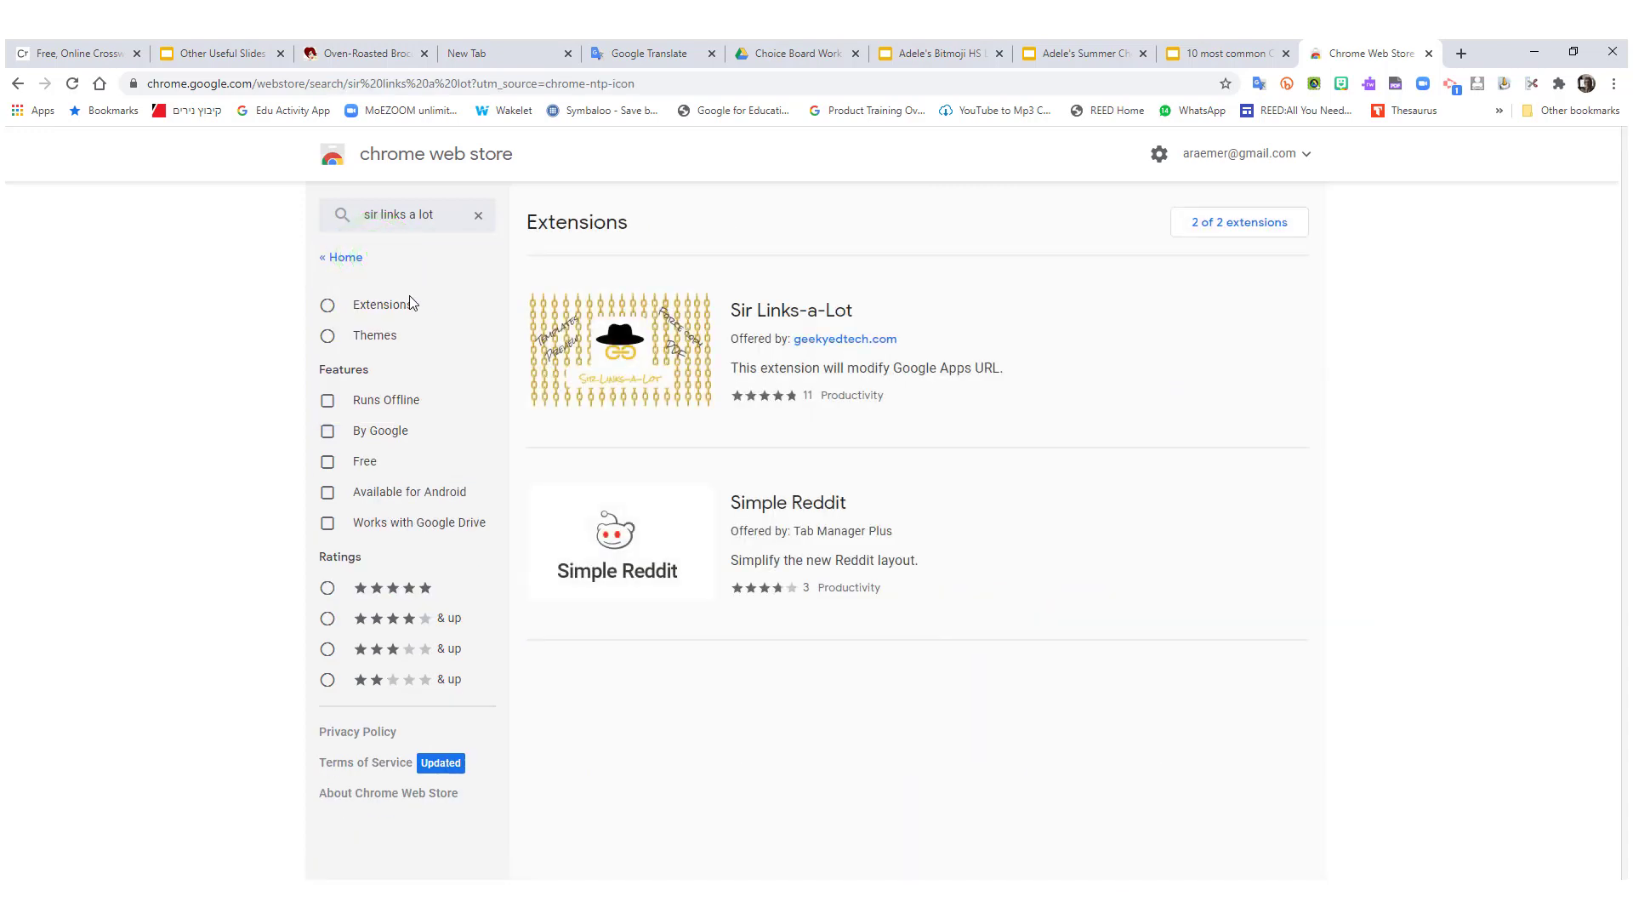
{"action": "left_click", "coordinate": [641, 334]}
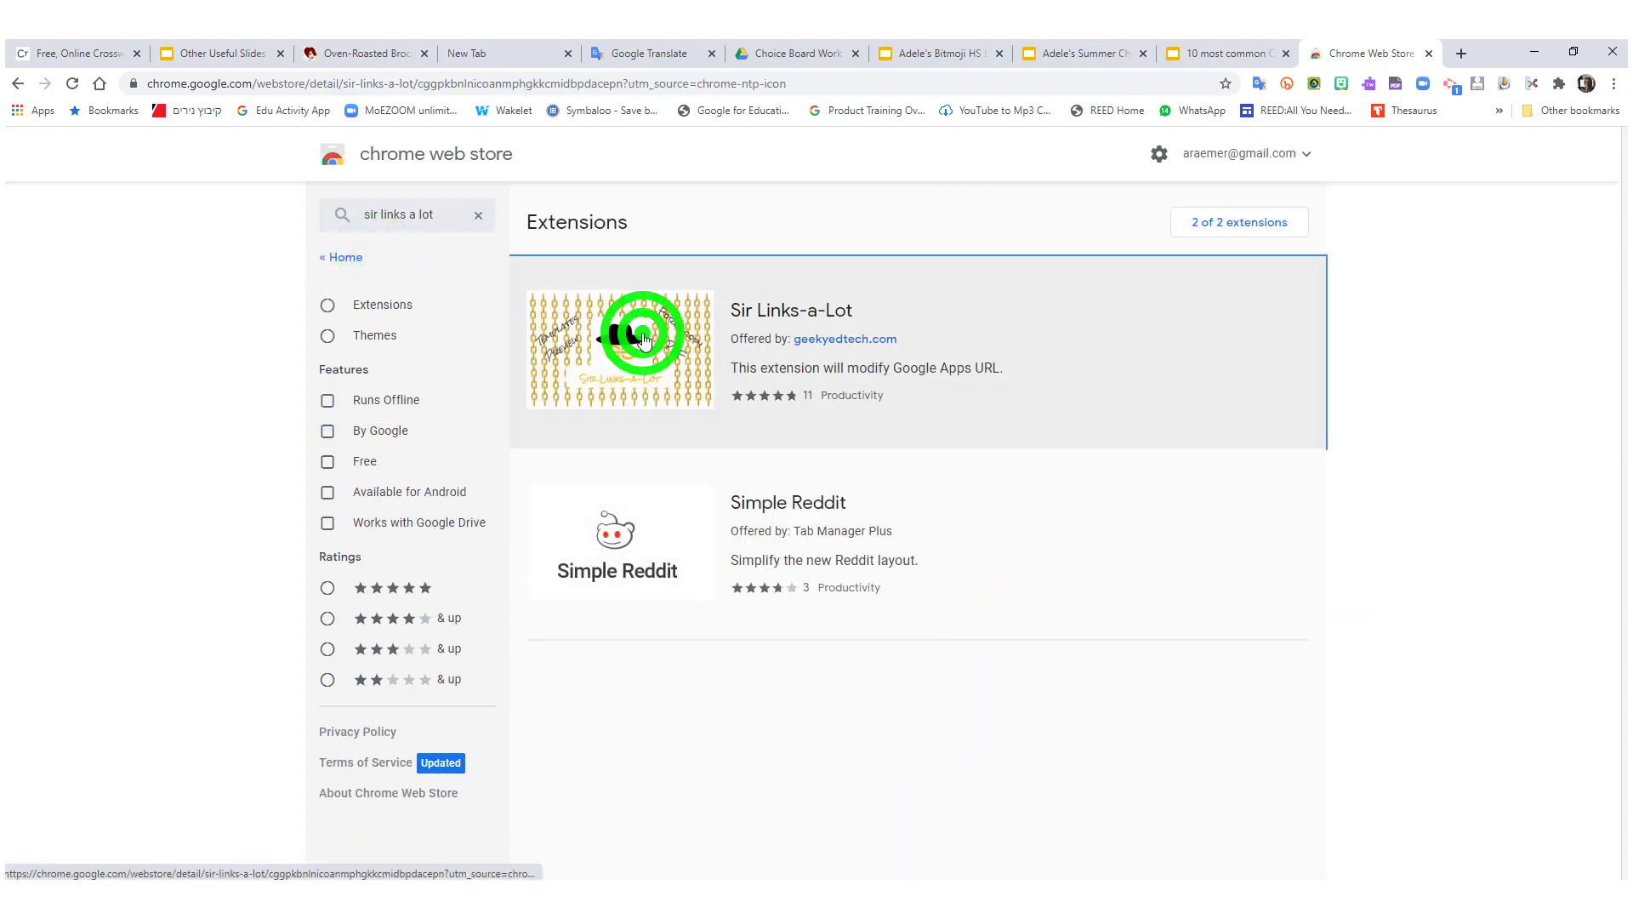
{"action": "left_click", "coordinate": [1128, 284]}
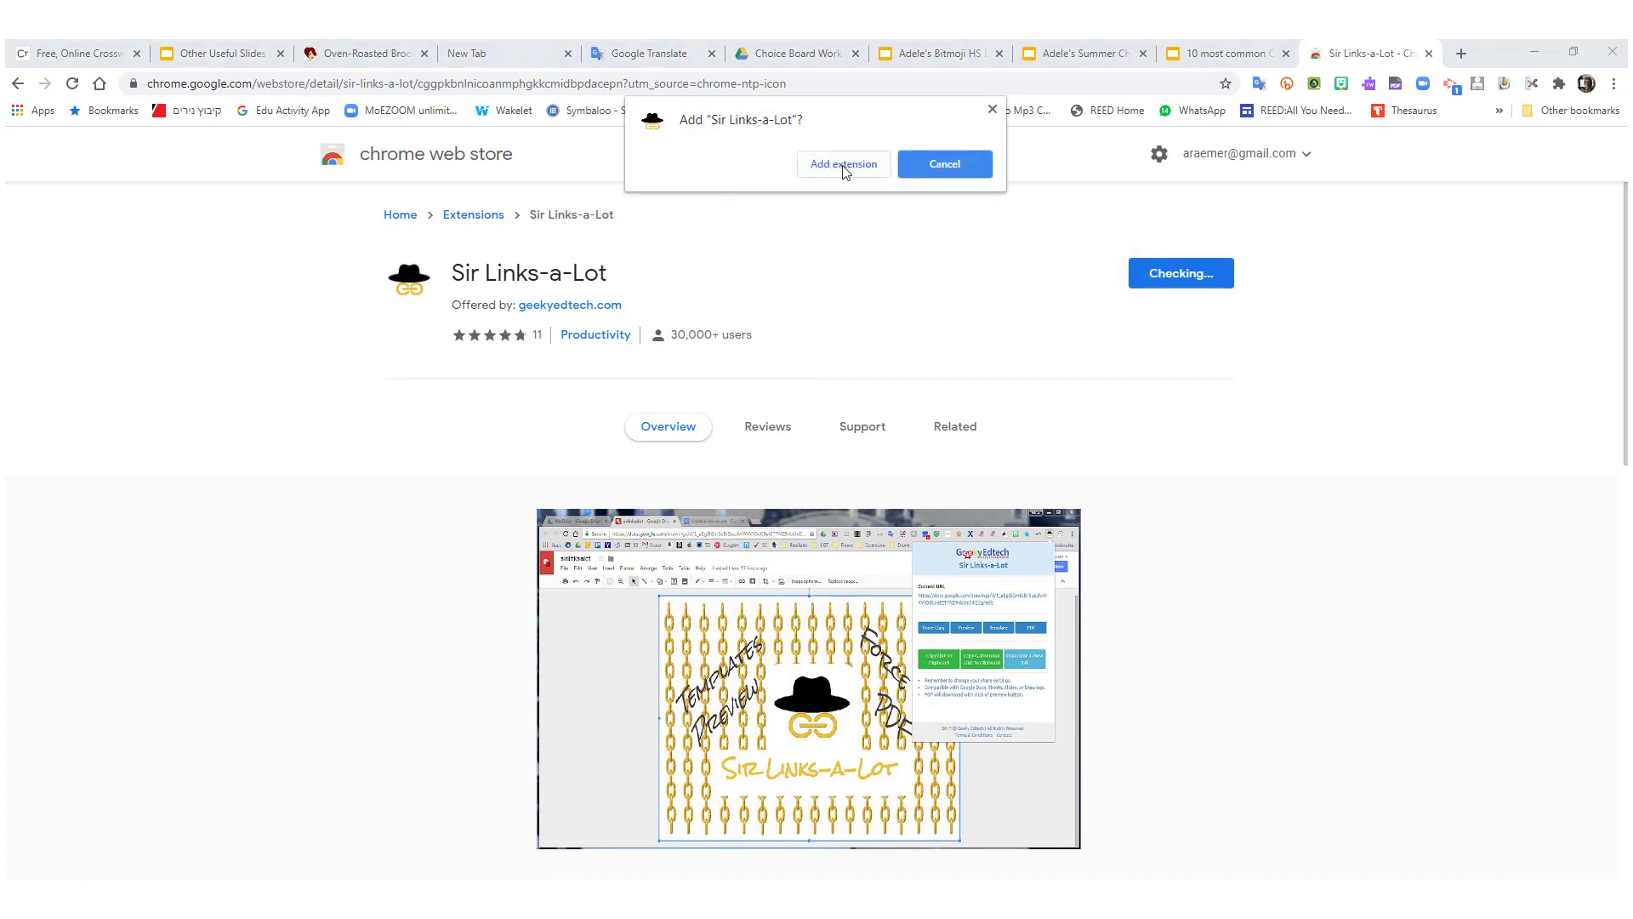
{"action": "left_click", "coordinate": [844, 165]}
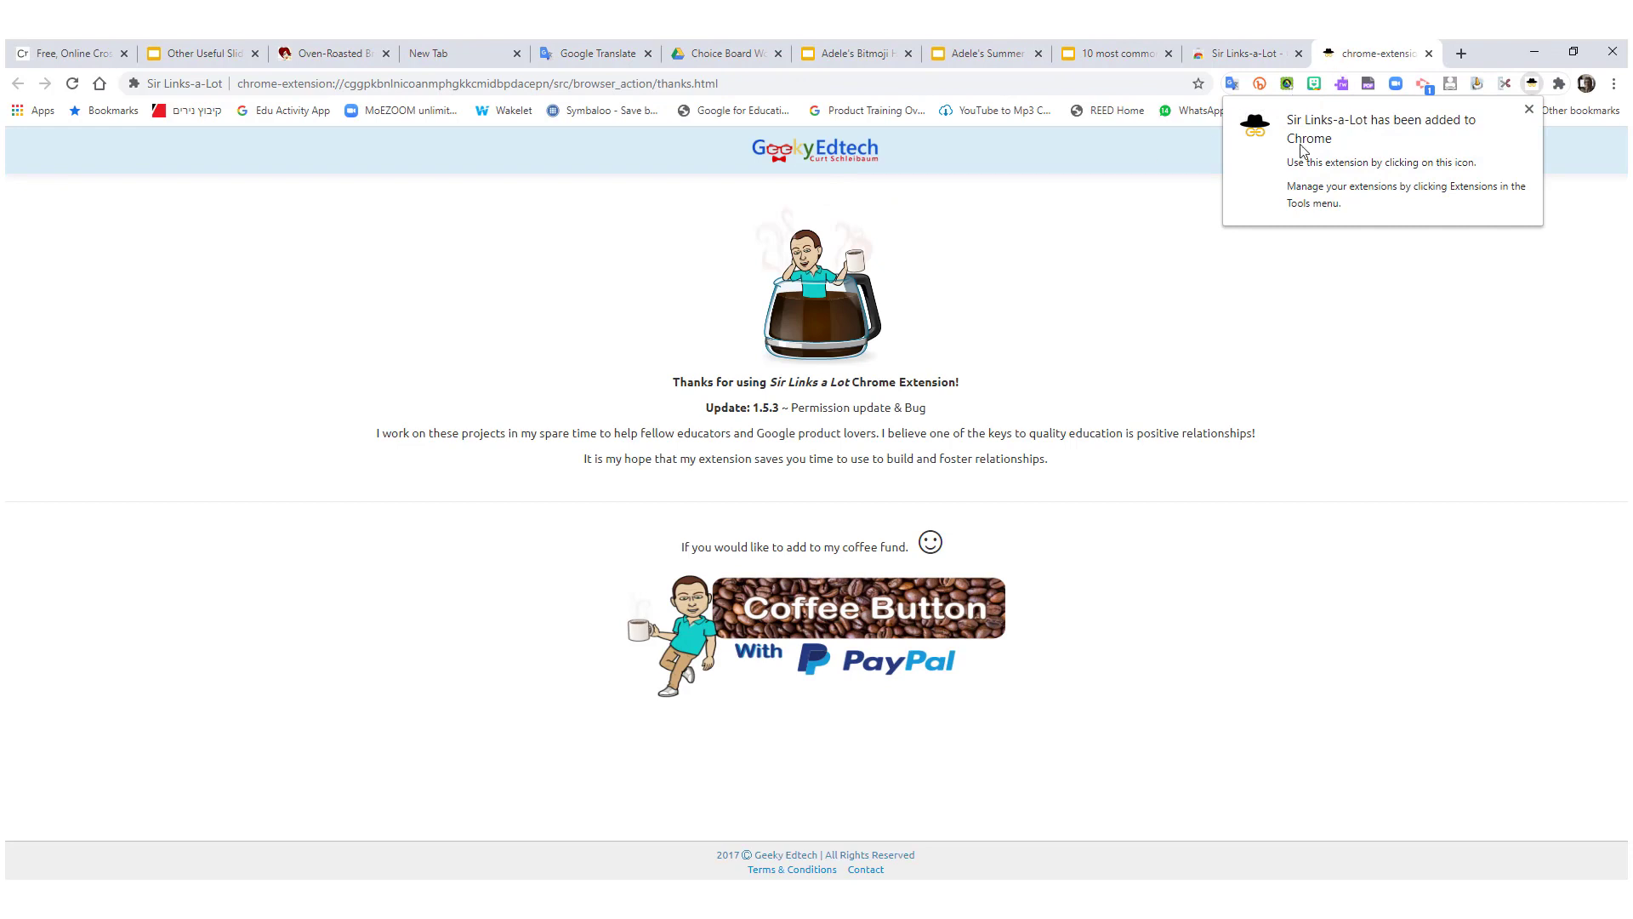
{"action": "left_click", "coordinate": [1470, 321]}
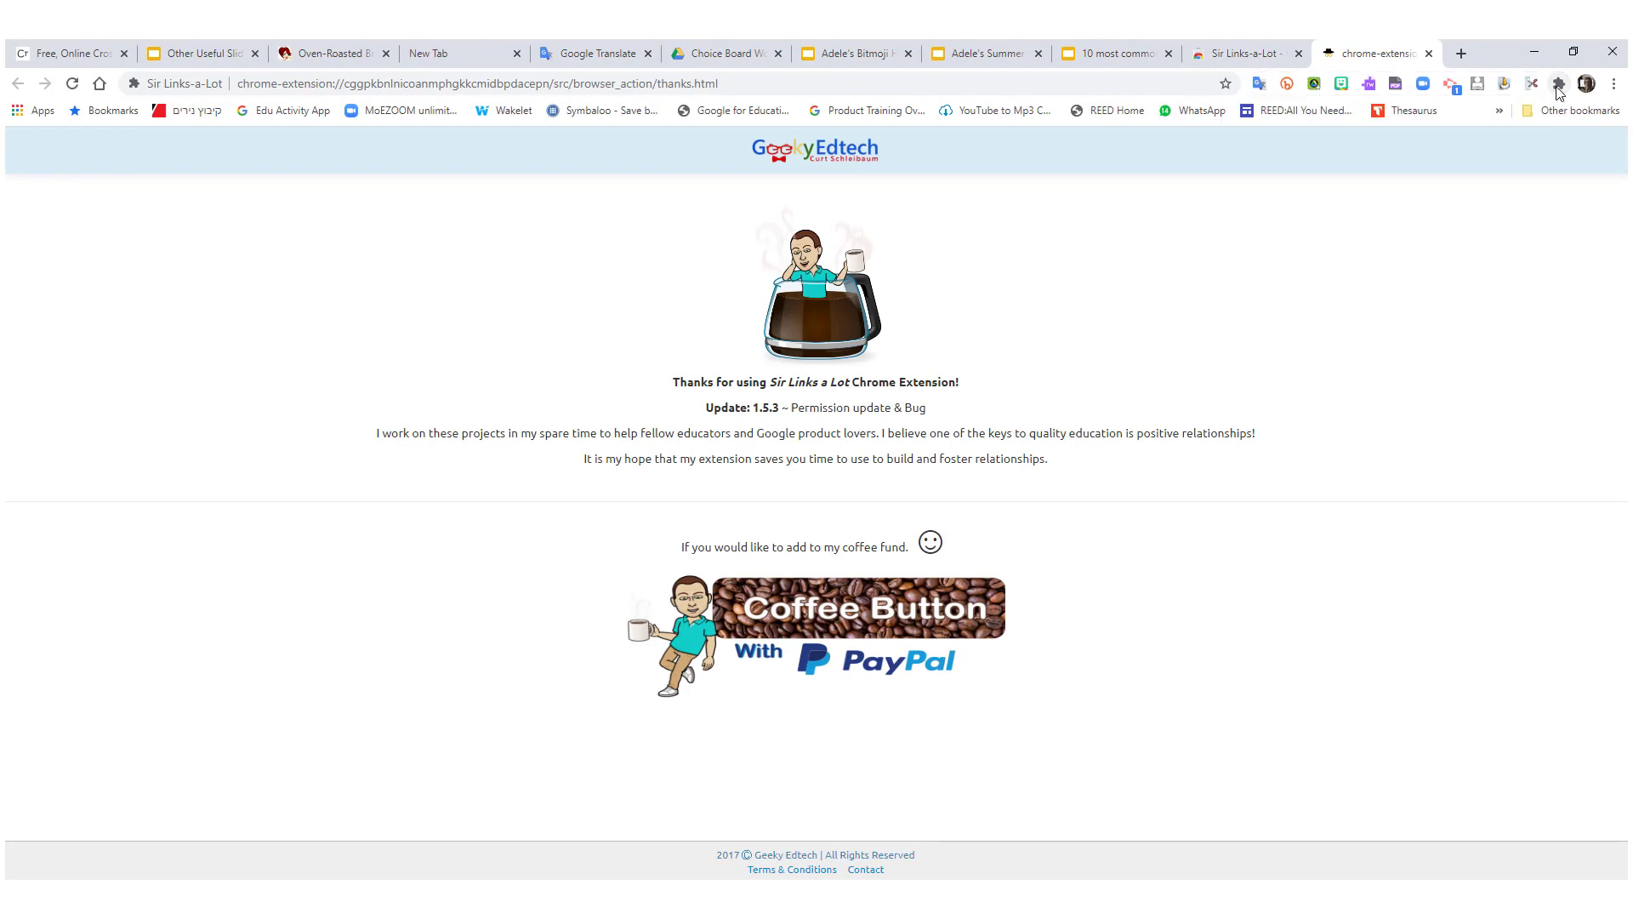
- Pin Sir Links-a-Lot to the toolbar and go back to the choice board presentation
{"action": "left_click", "coordinate": [1562, 87]}
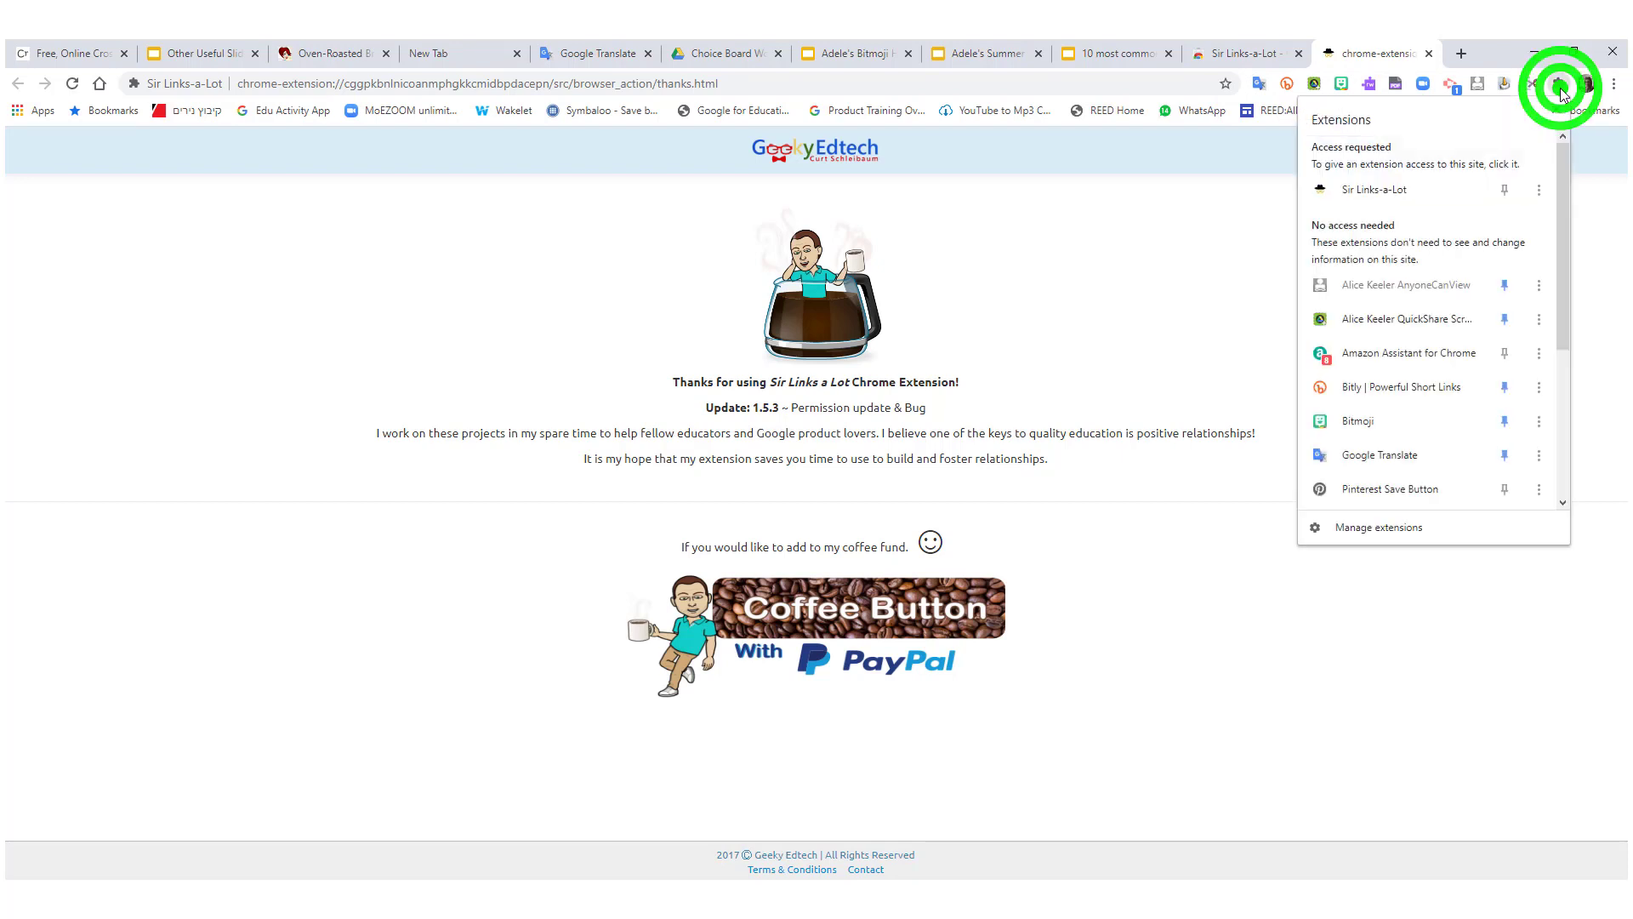
{"action": "left_click", "coordinate": [1506, 190]}
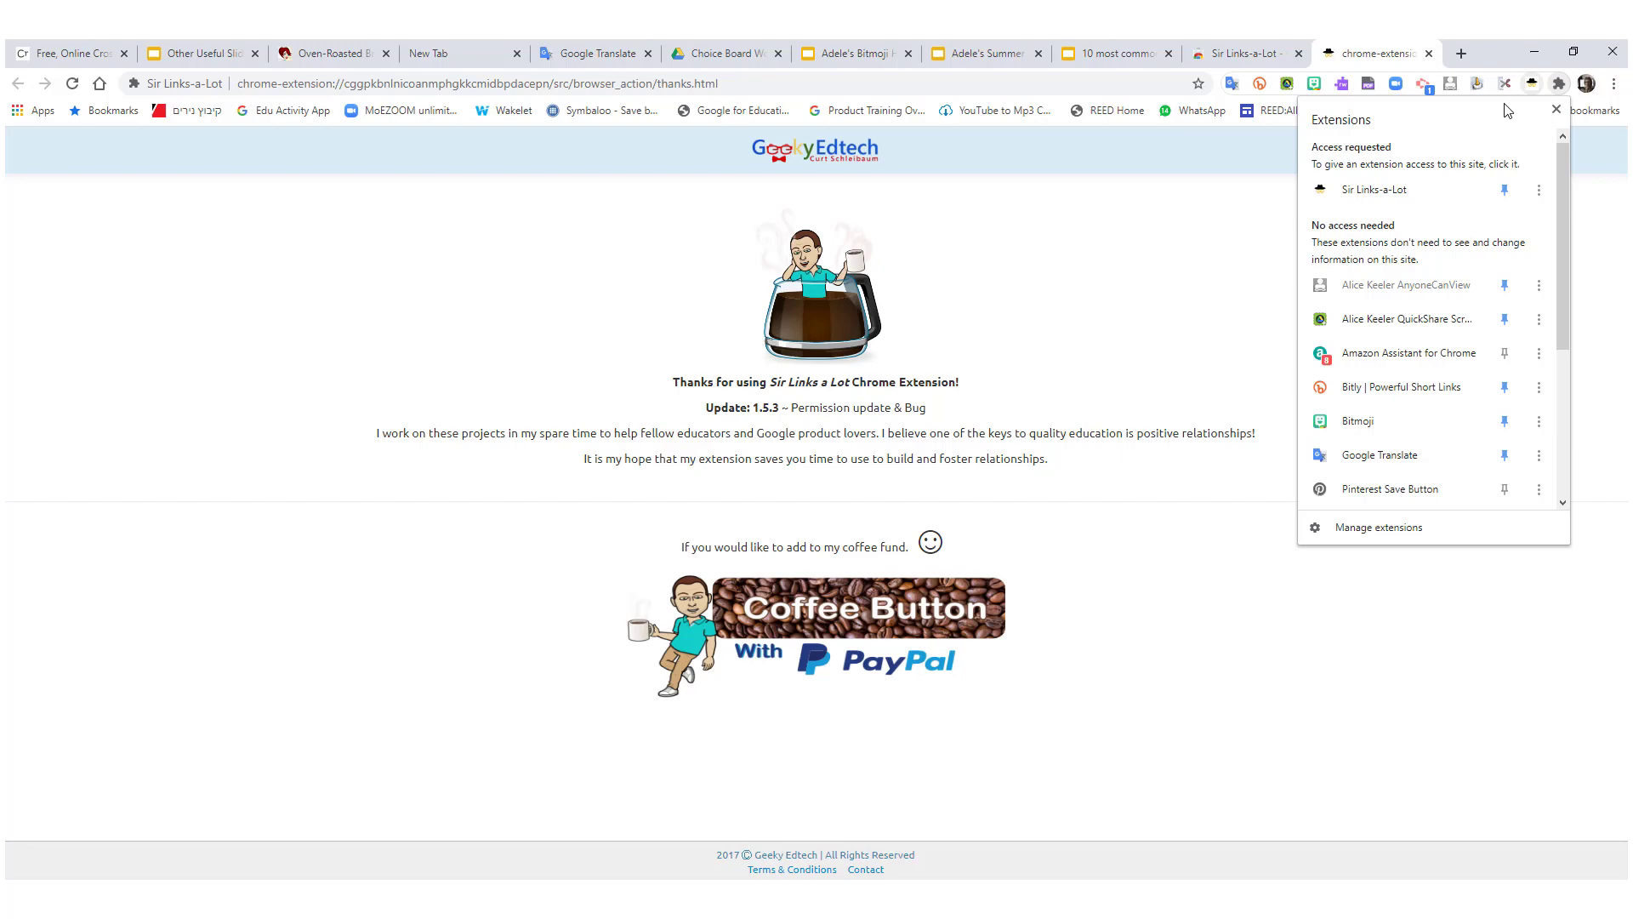
{"action": "left_click", "coordinate": [1559, 85]}
{"action": "left_click", "coordinate": [853, 53]}
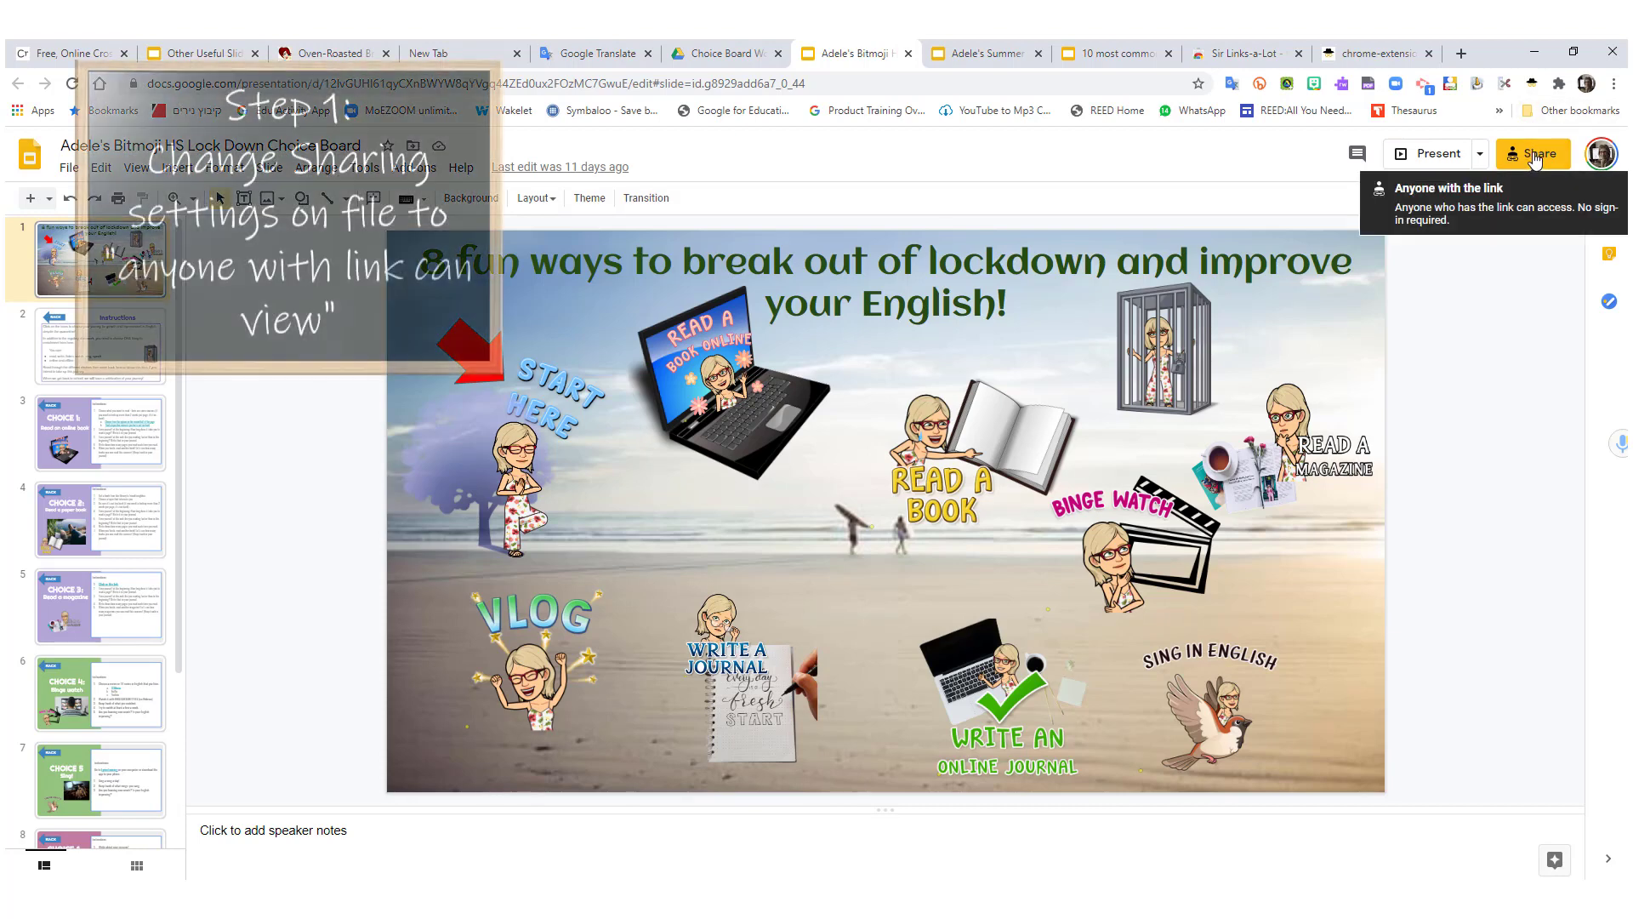
{"action": "left_click", "coordinate": [1538, 154]}
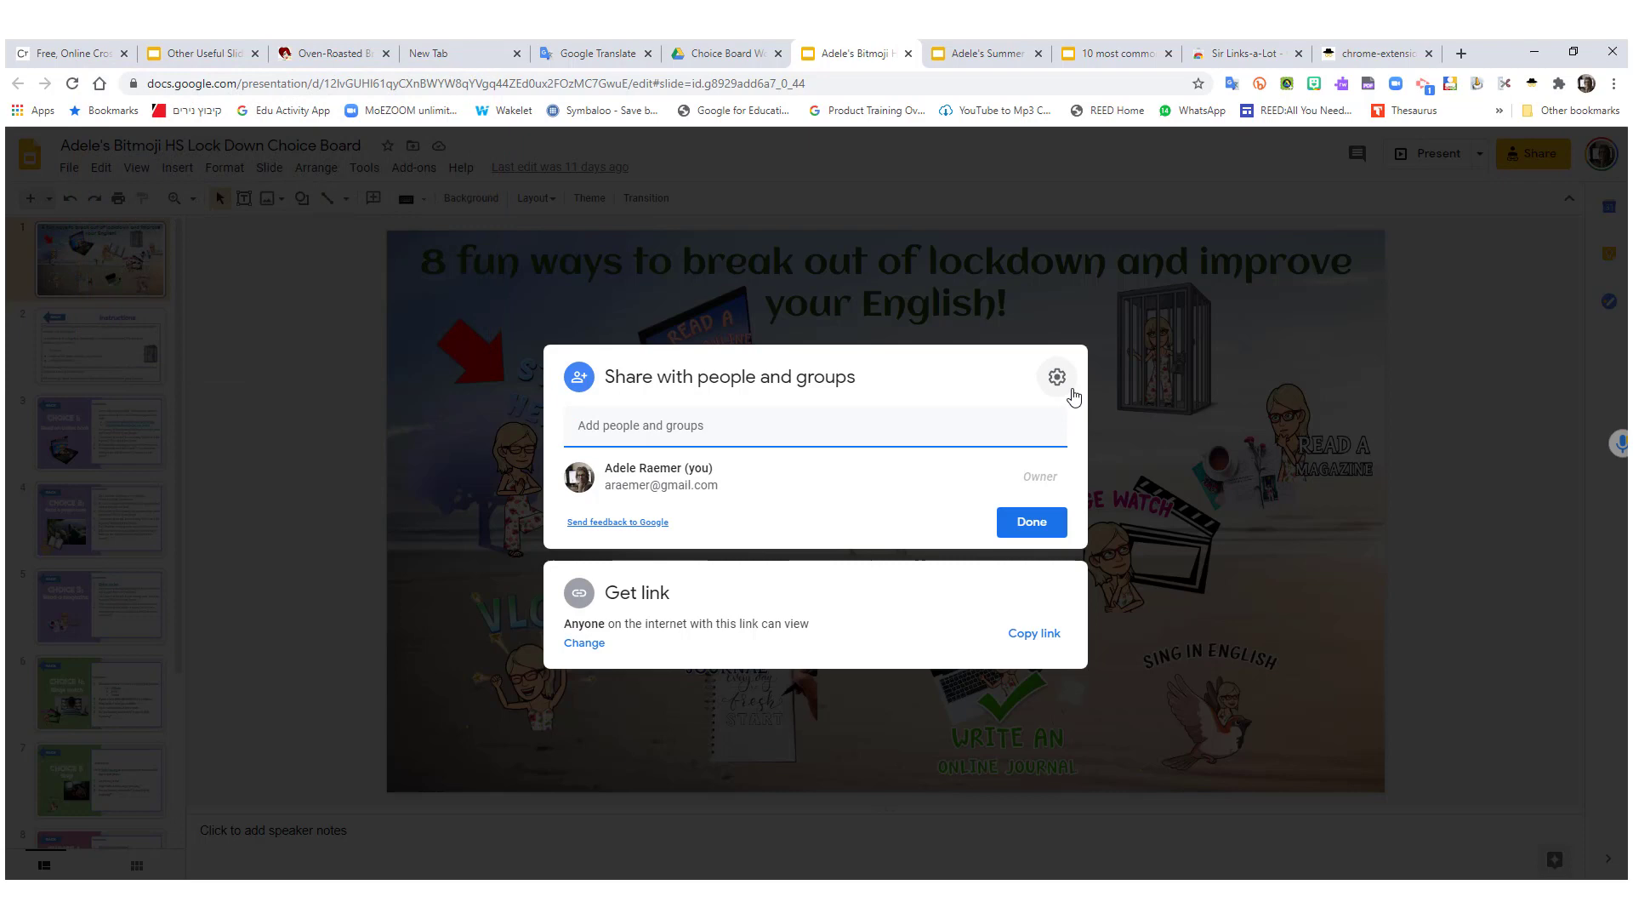
{"action": "left_click", "coordinate": [1031, 520]}
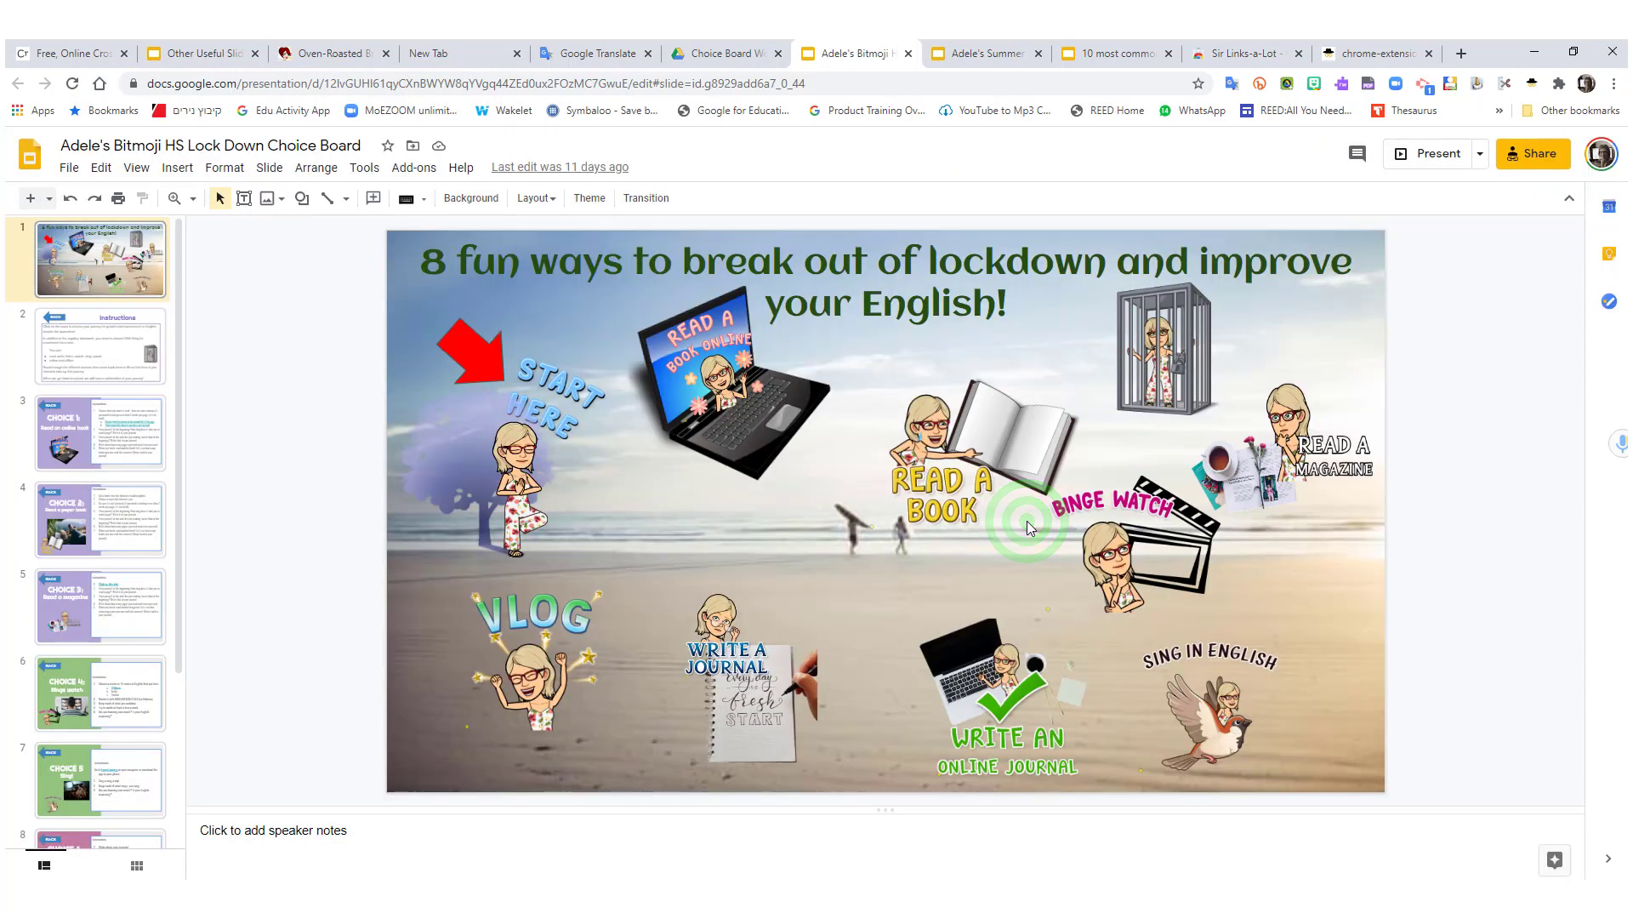
- Open a force-copy link of the choice board in a new tab, then reopen Sir Links-a-Lot in Slides
{"action": "left_click", "coordinate": [1533, 85]}
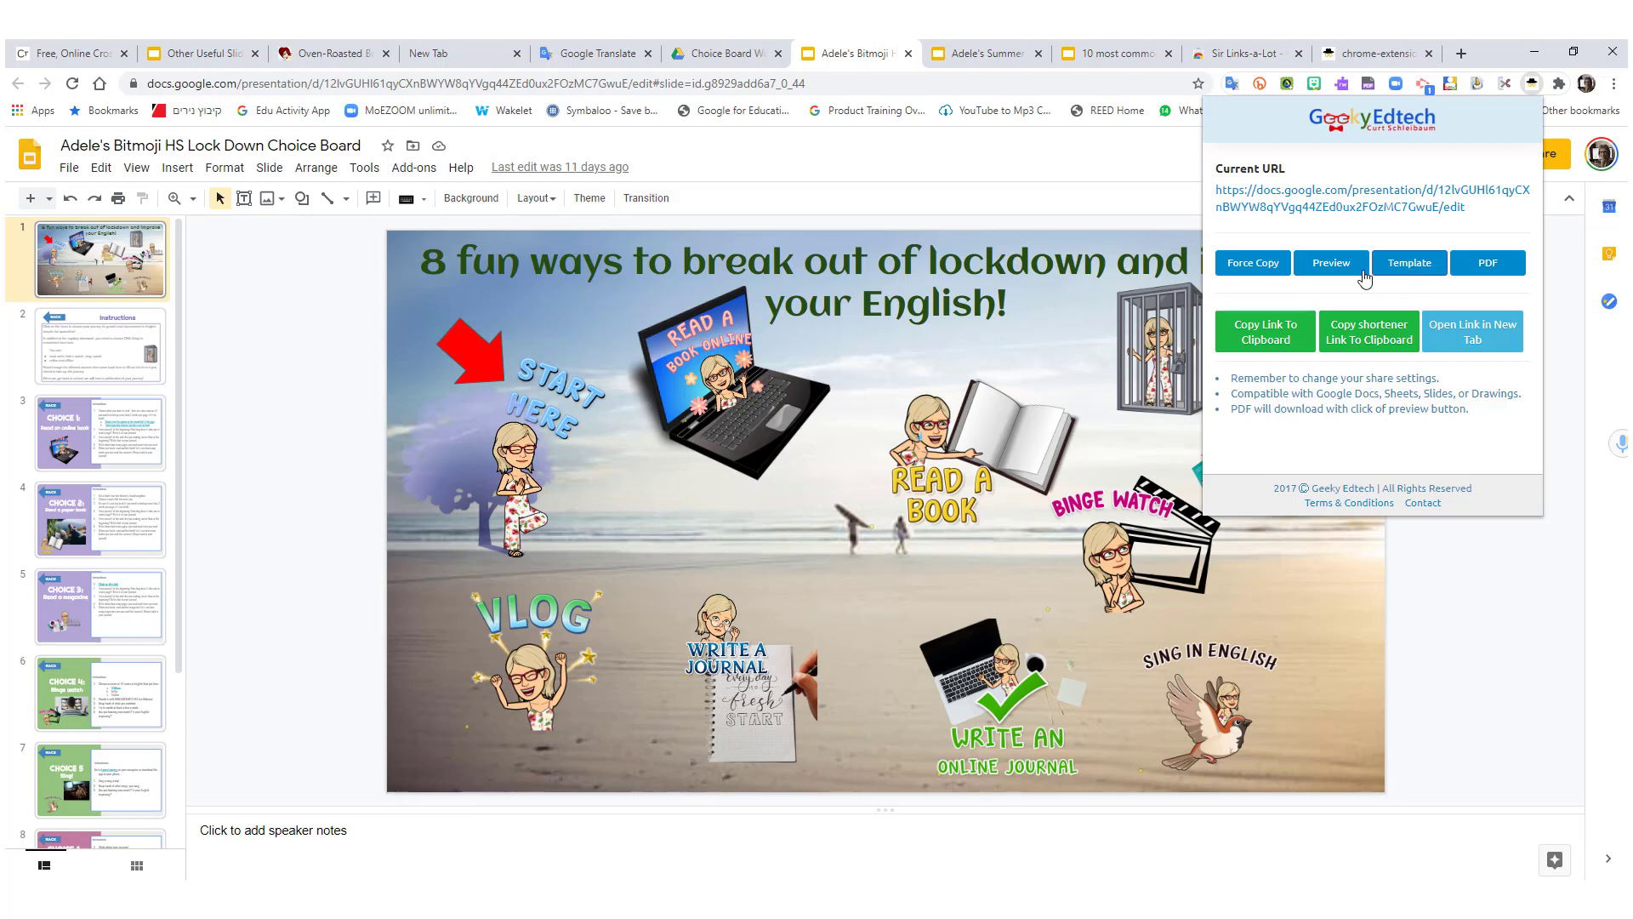
{"action": "left_click", "coordinate": [1259, 268]}
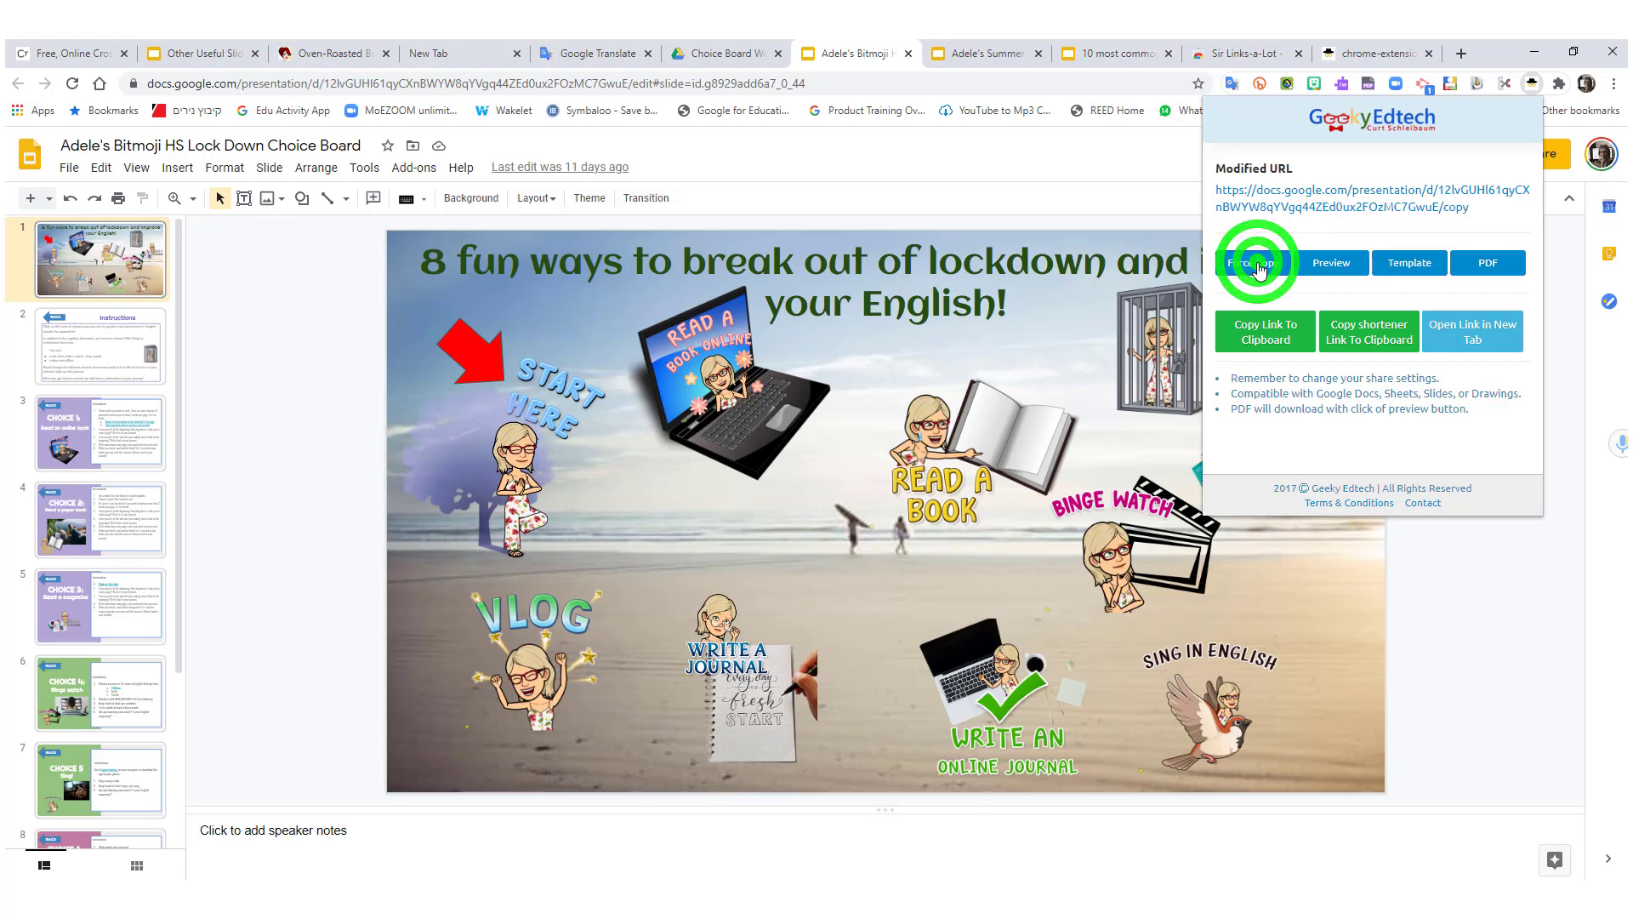
{"action": "left_click", "coordinate": [1474, 332]}
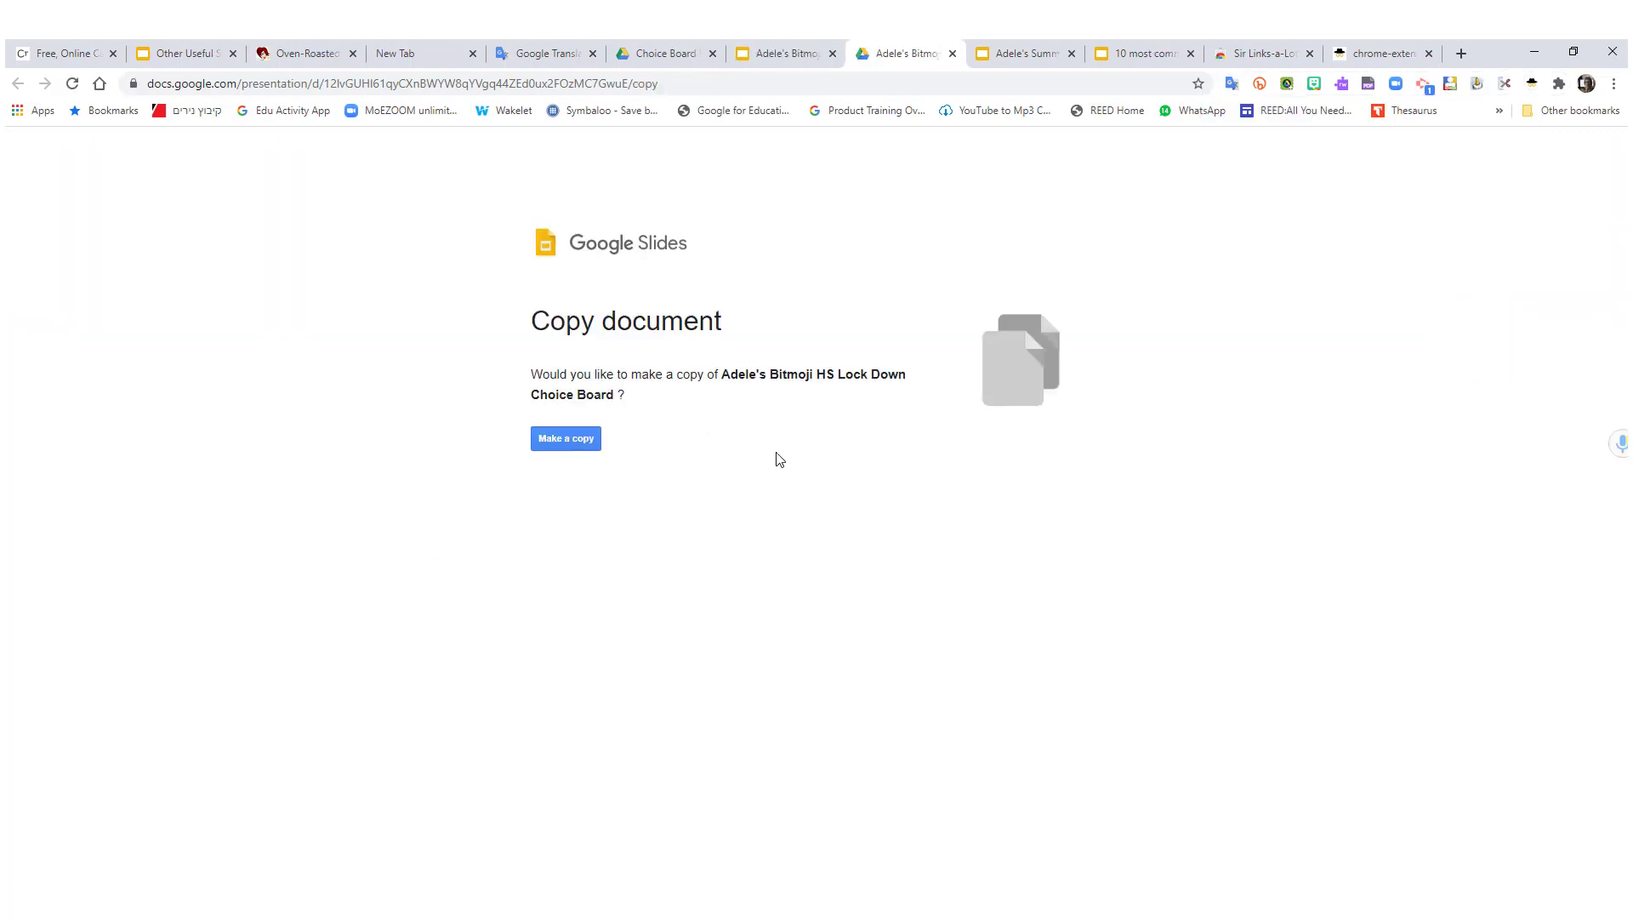
{"action": "left_click", "coordinate": [1385, 60]}
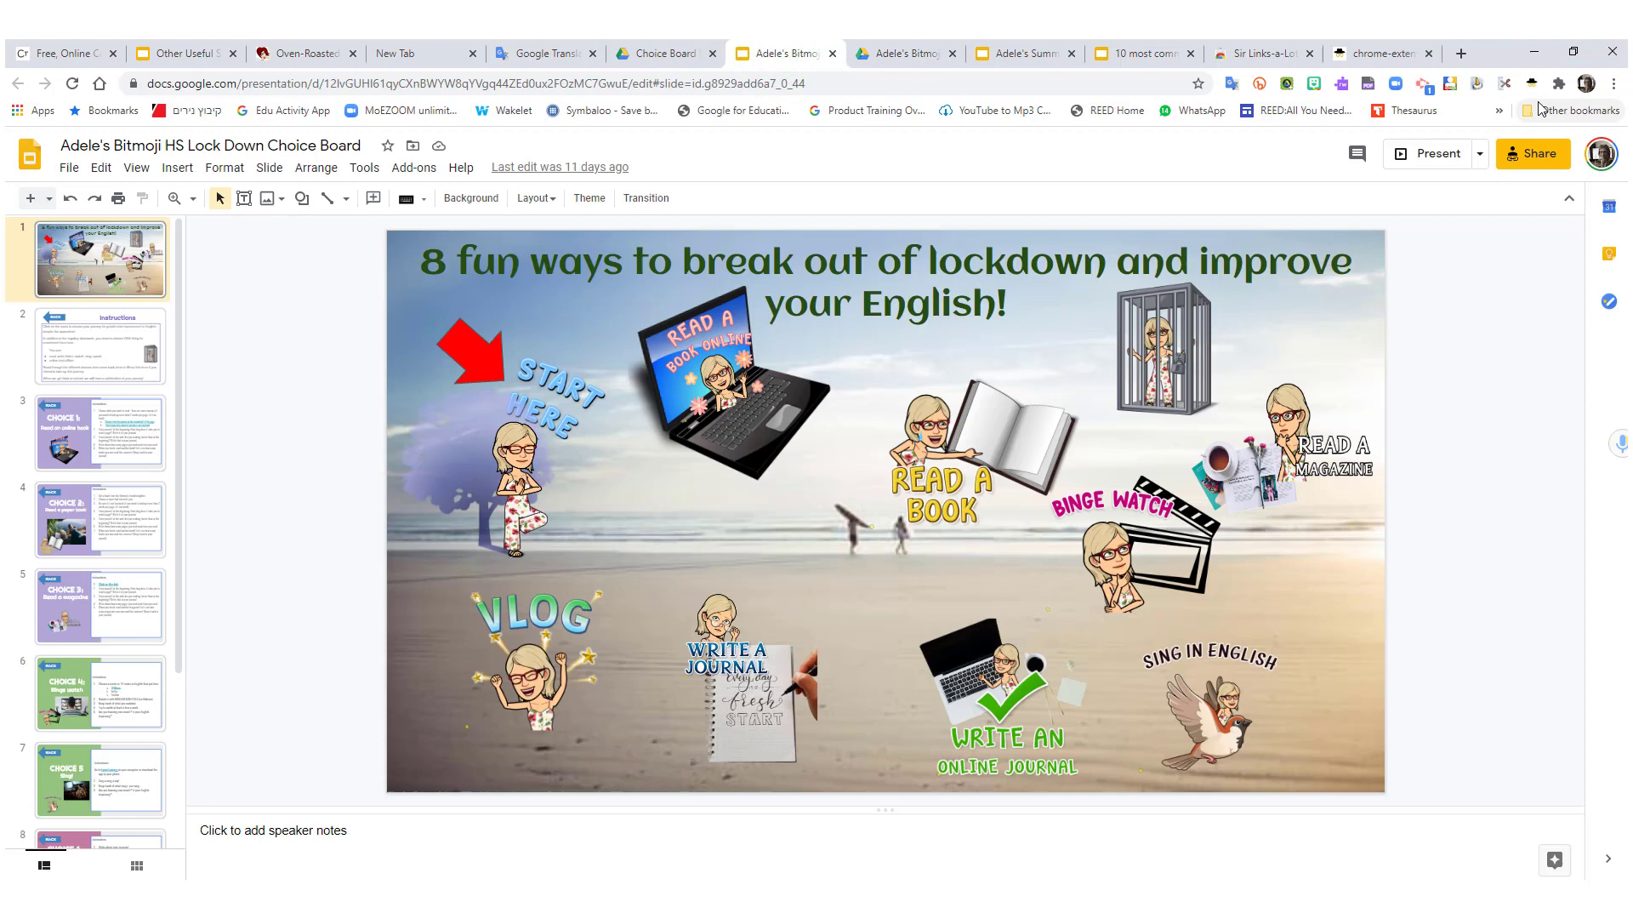
{"action": "left_click", "coordinate": [1533, 82]}
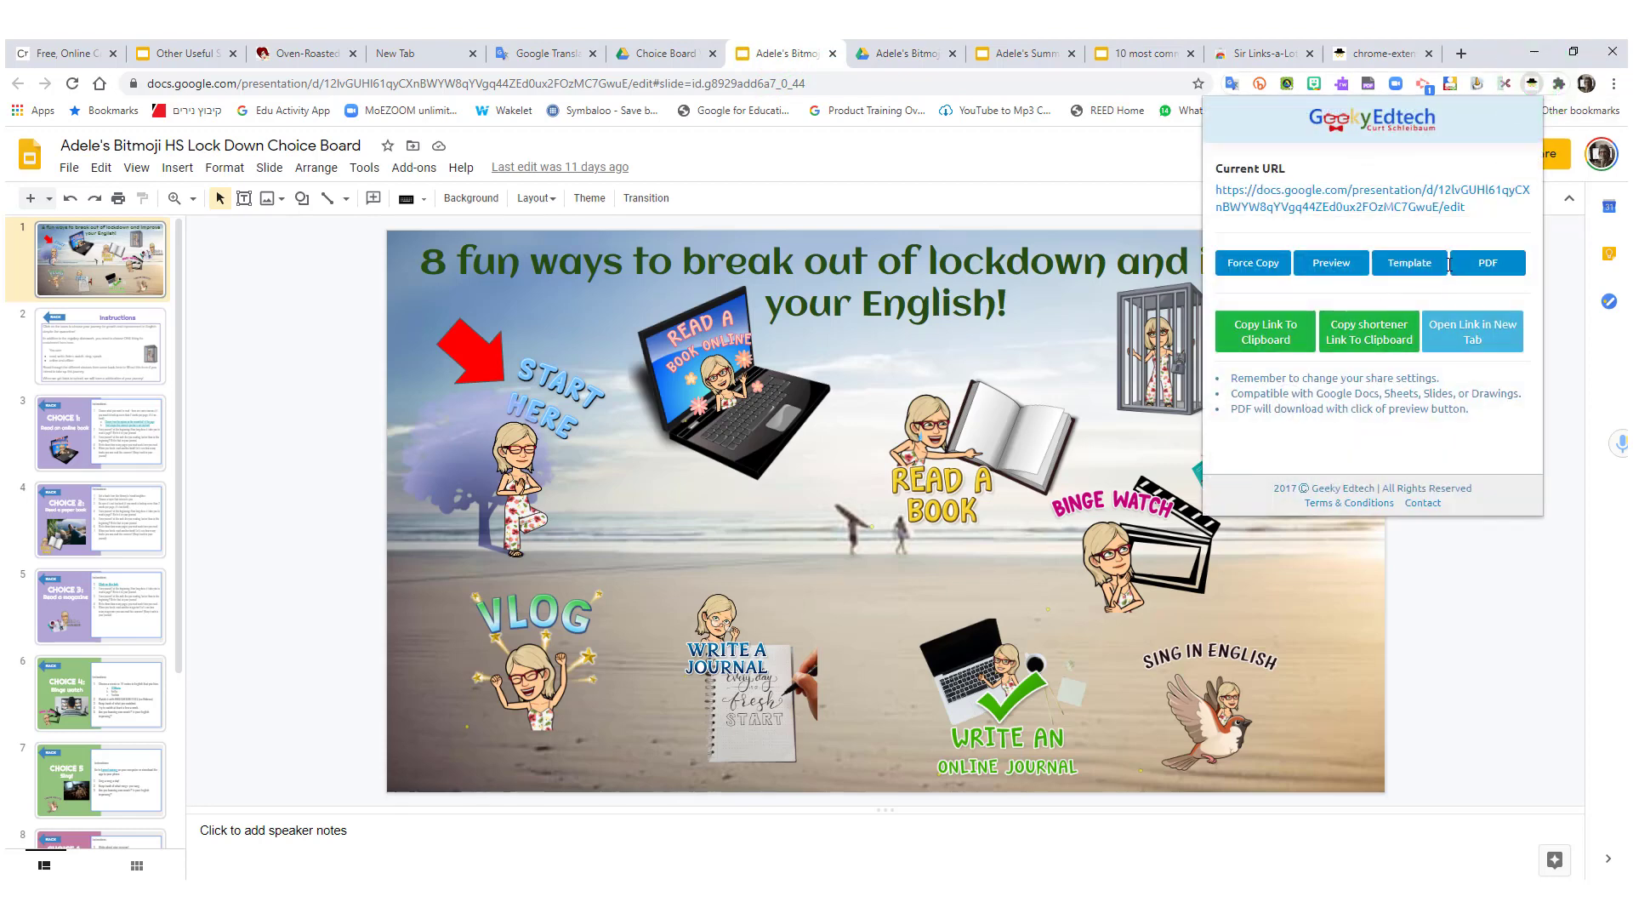
- Convert the address to a template-preview link and advance the preview three slides
{"action": "left_click", "coordinate": [1400, 263]}
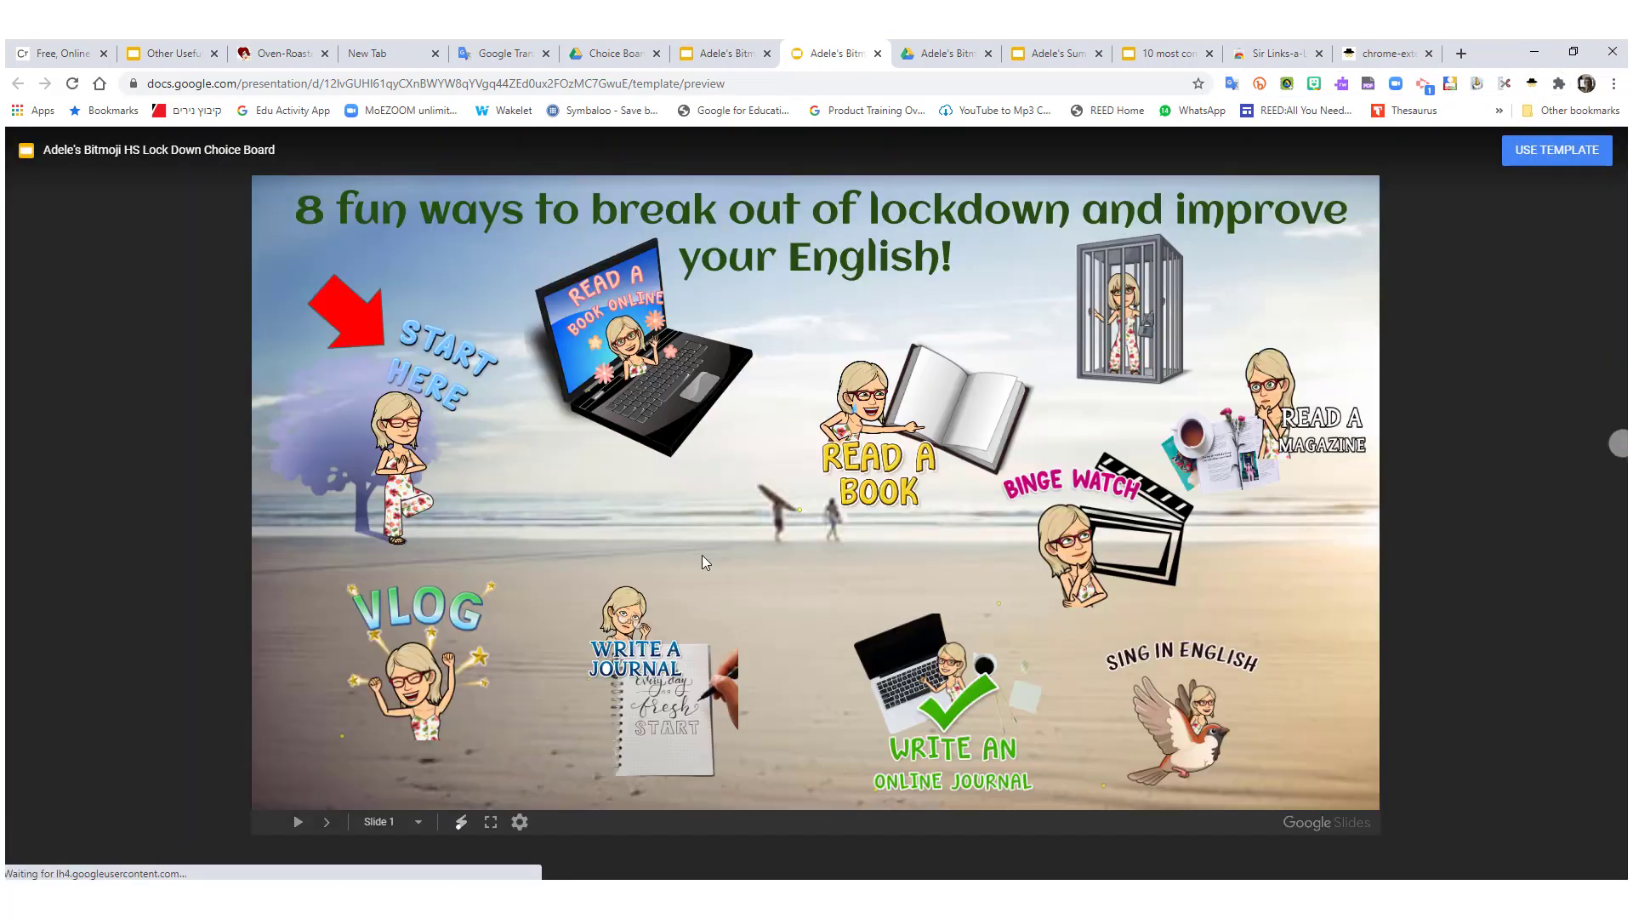
{"action": "left_click", "coordinate": [322, 827]}
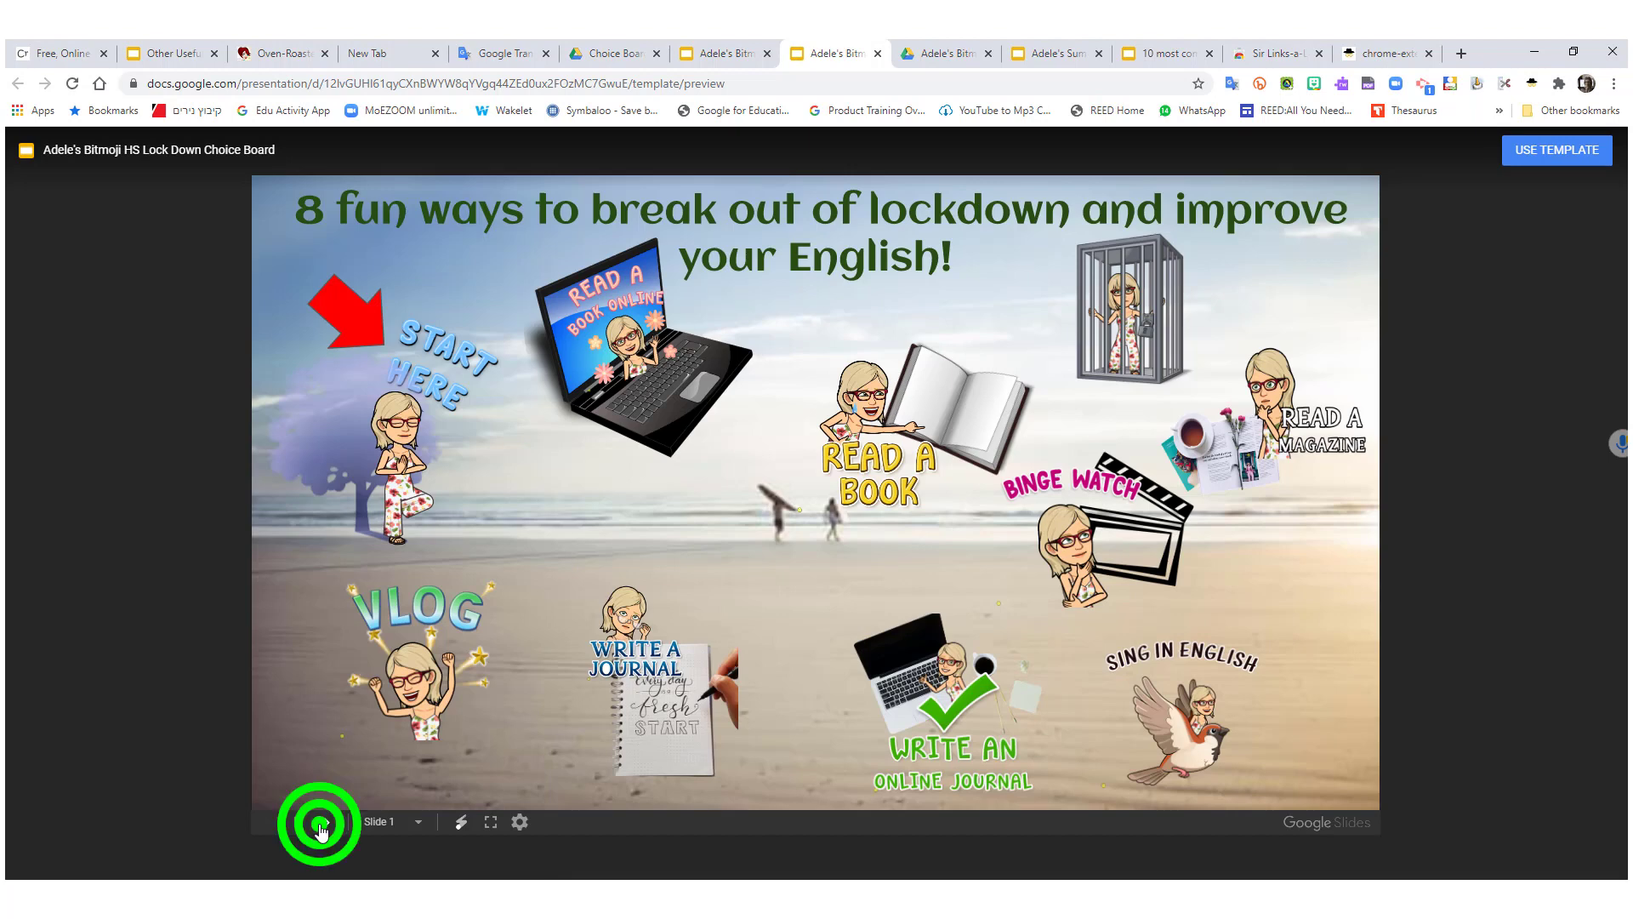
{"action": "left_click", "coordinate": [322, 827]}
{"action": "left_click", "coordinate": [323, 828]}
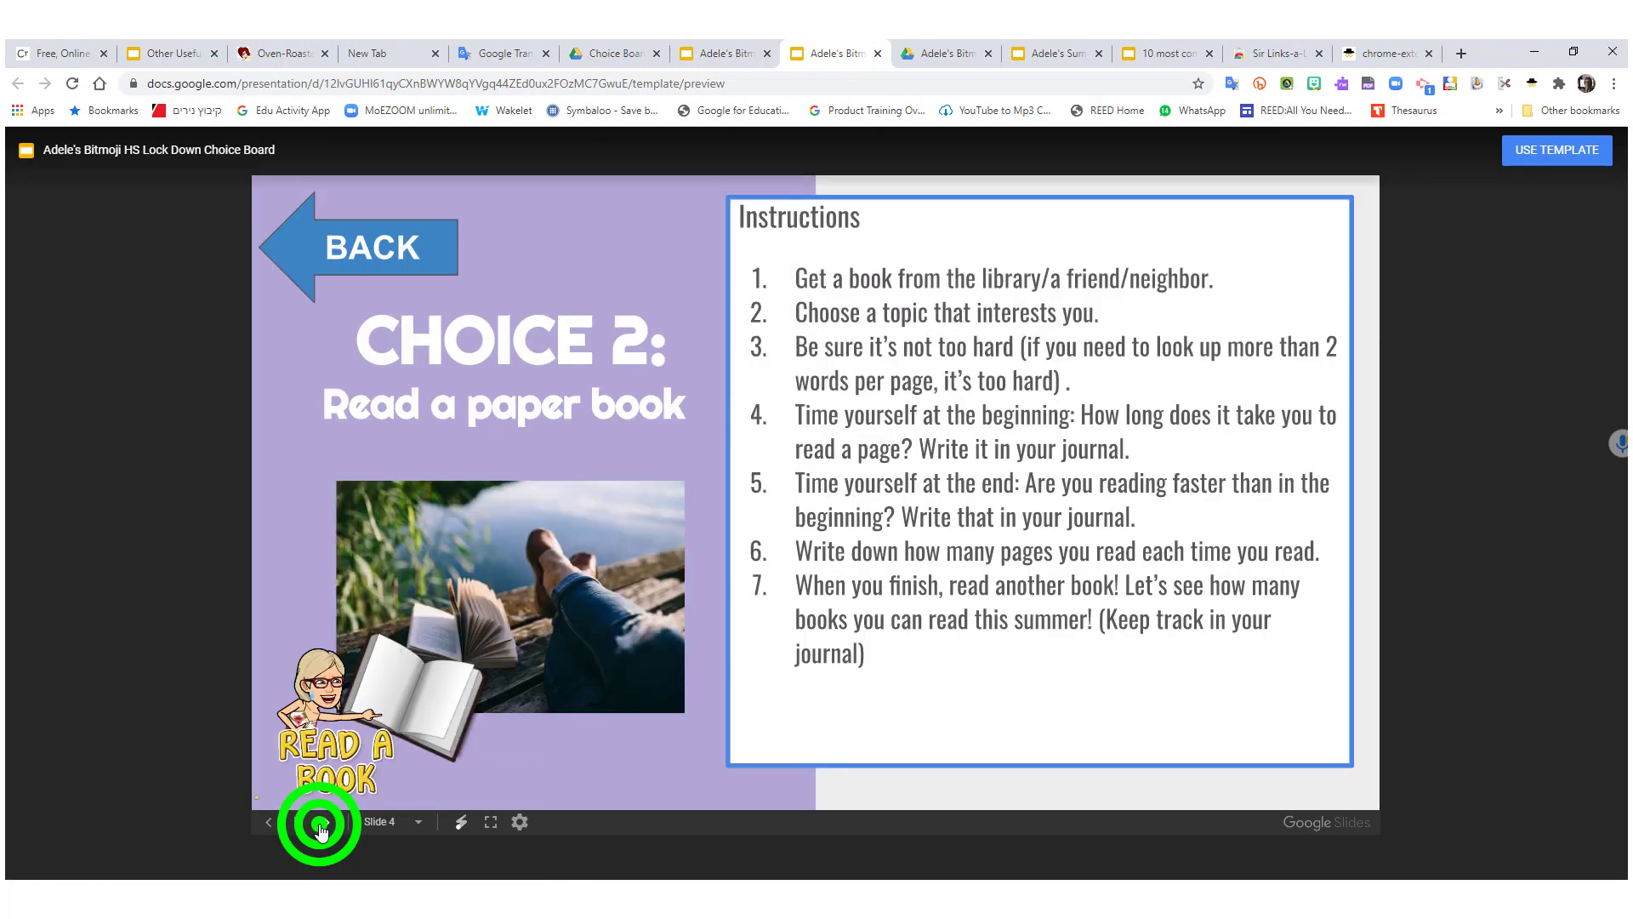